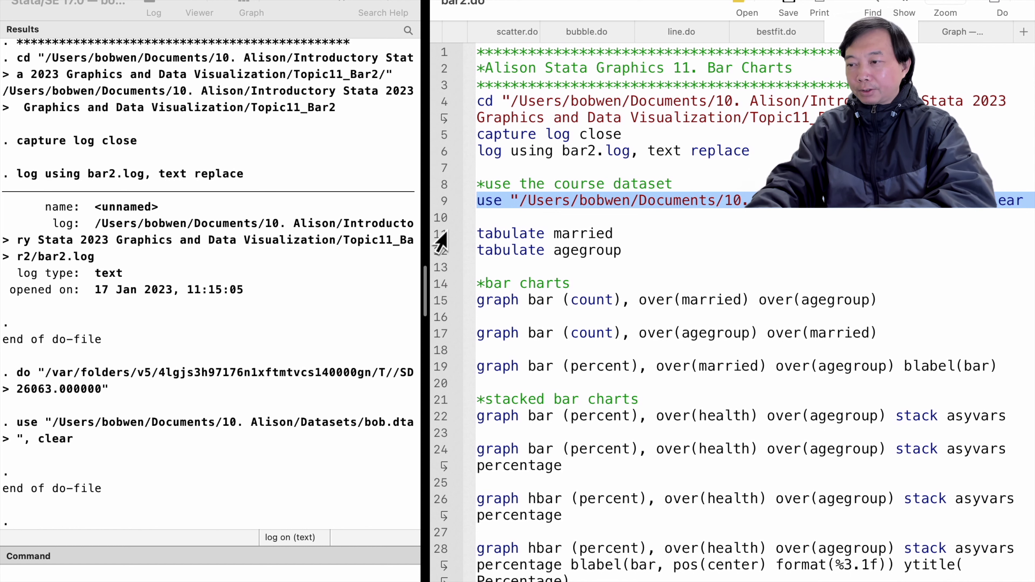
# Step: Run the do-file lines that tabulate the married and agegroup variables, one after the other
pyautogui.click(435, 239)
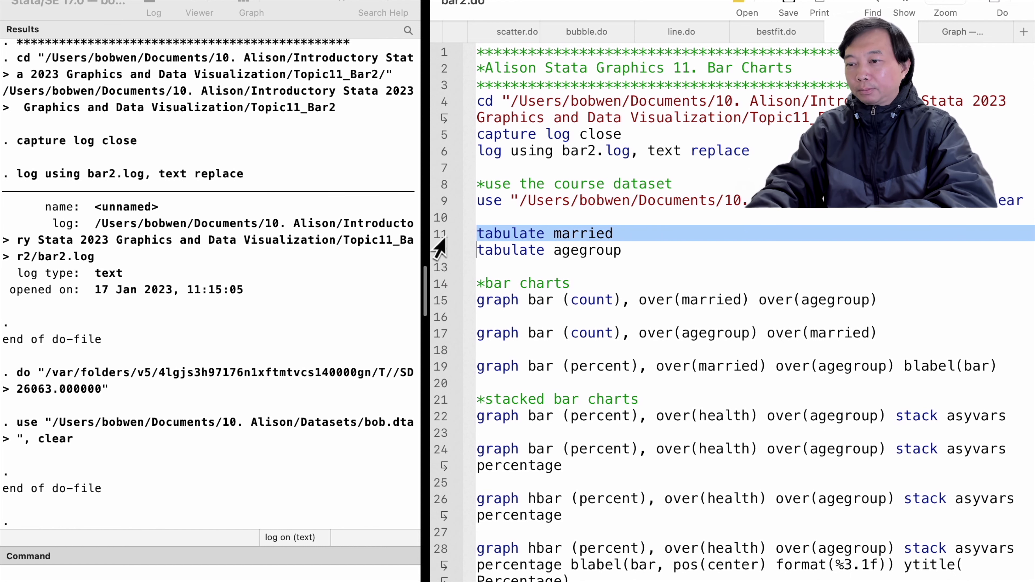
pyautogui.press('super+shift+d')
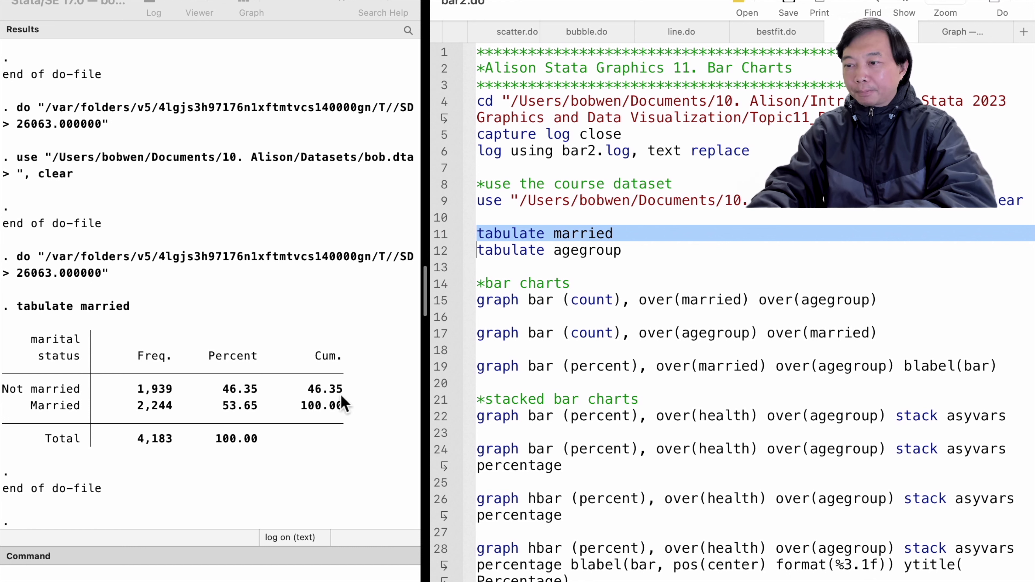
pyautogui.click(438, 251)
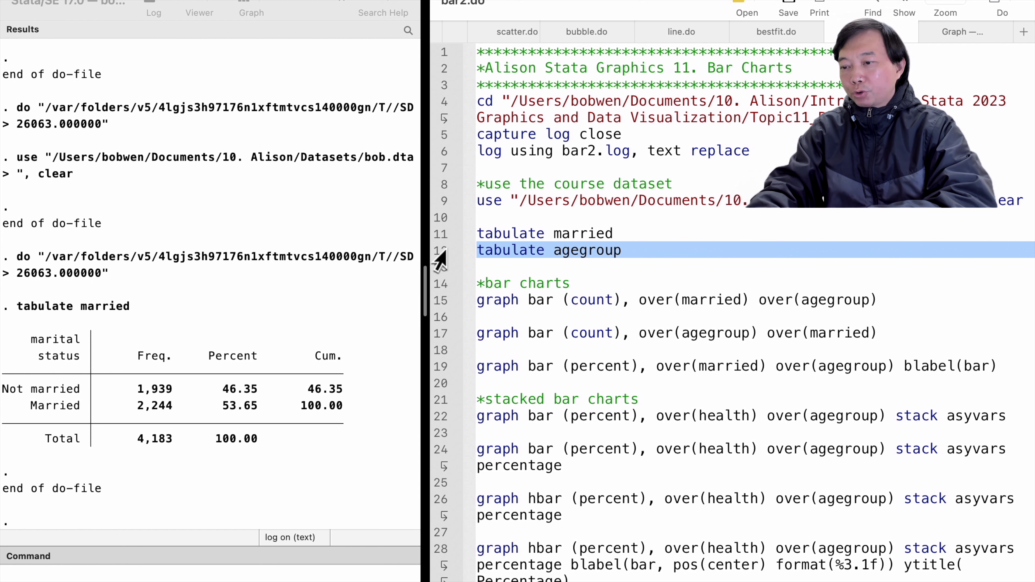
pyautogui.press('super+shift+d')
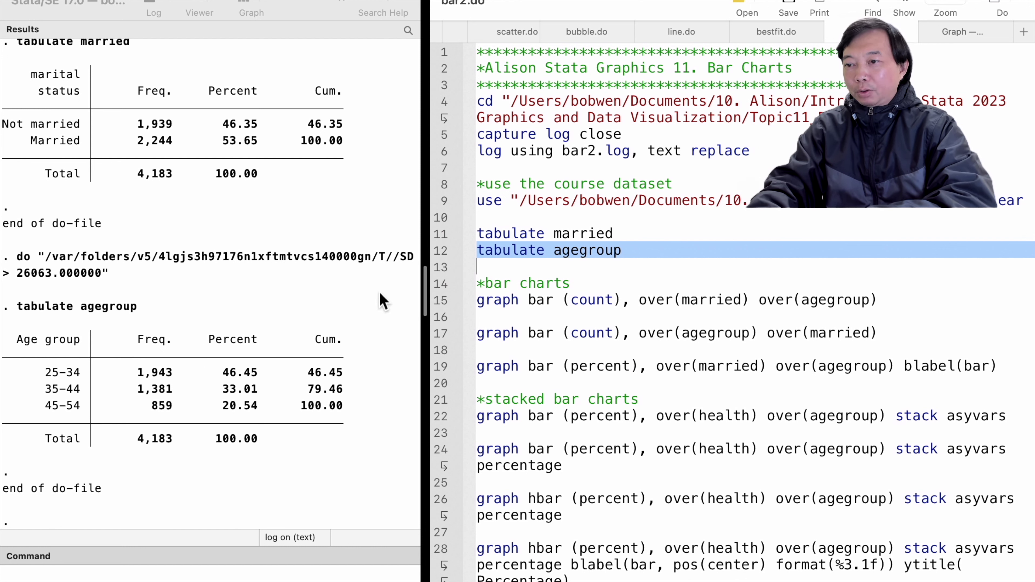
# Step: Run both count bar charts from bar2.do: over(married) over(agegroup), and the swapped order over(agegroup) over(married)
pyautogui.click(443, 288)
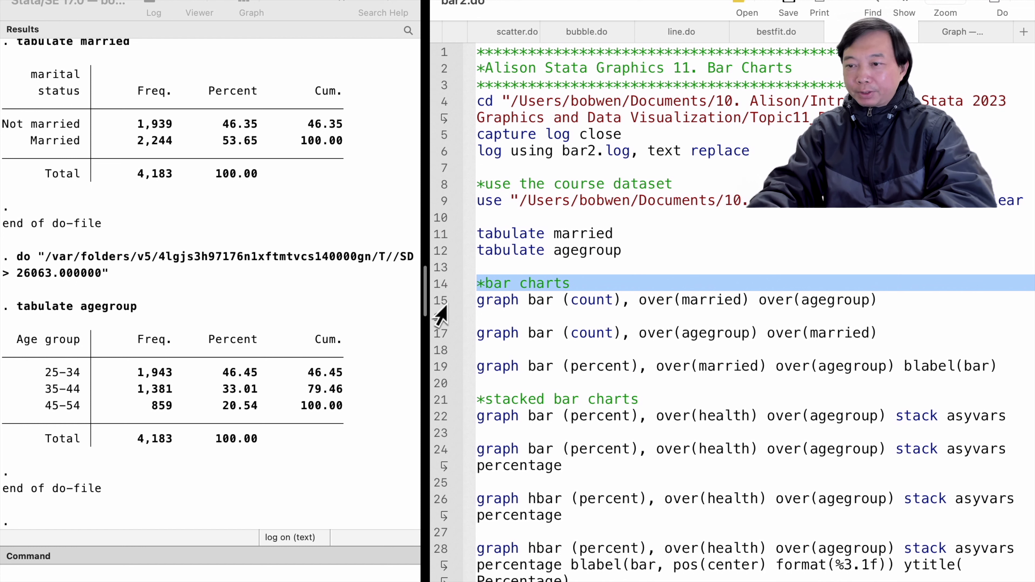
pyautogui.click(441, 308)
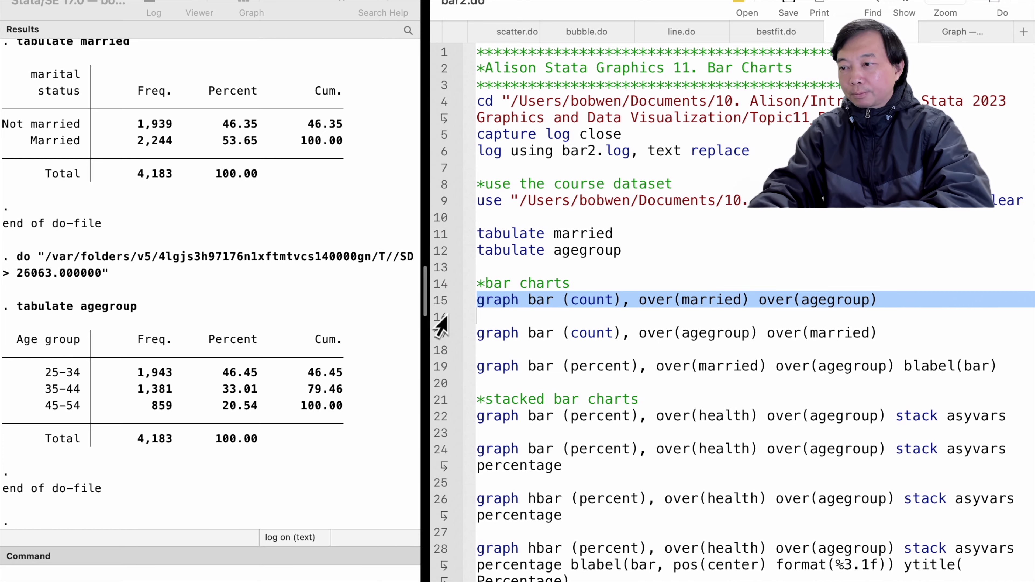
pyautogui.press('super+shift+d')
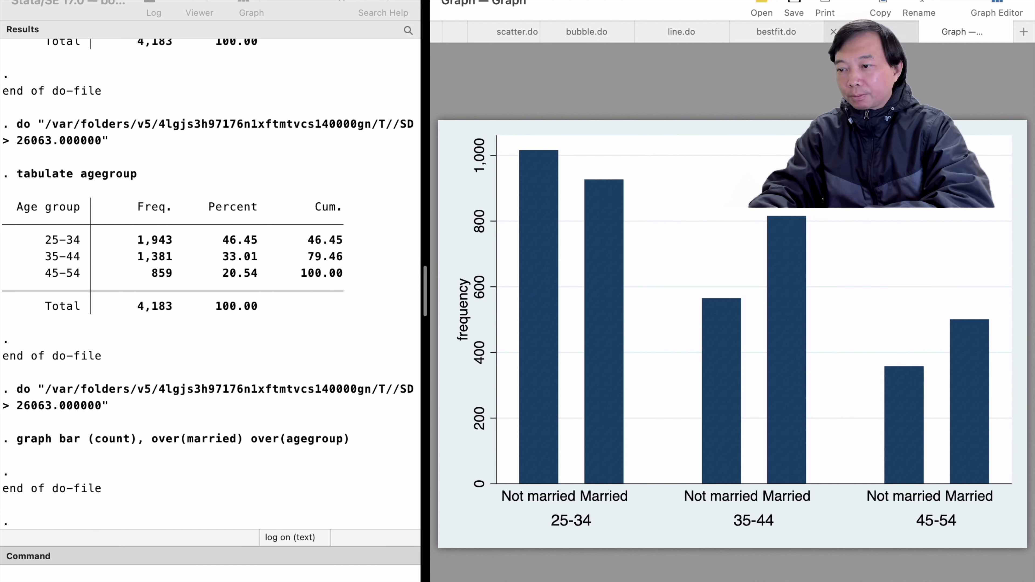
pyautogui.hotkey('ctrl', 'shift', 'Tab')
pyautogui.click(441, 335)
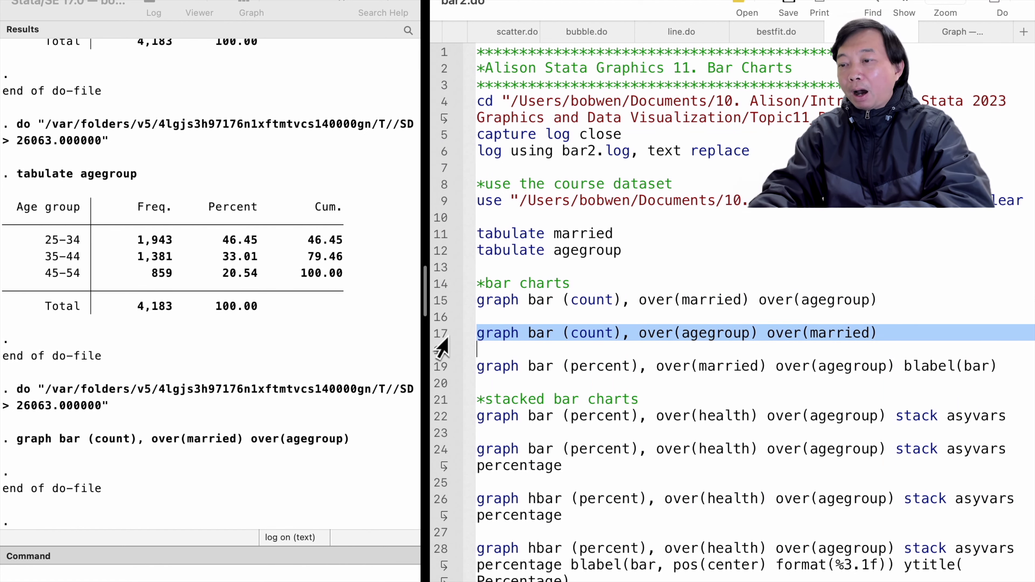
pyautogui.press('super+shift+d')
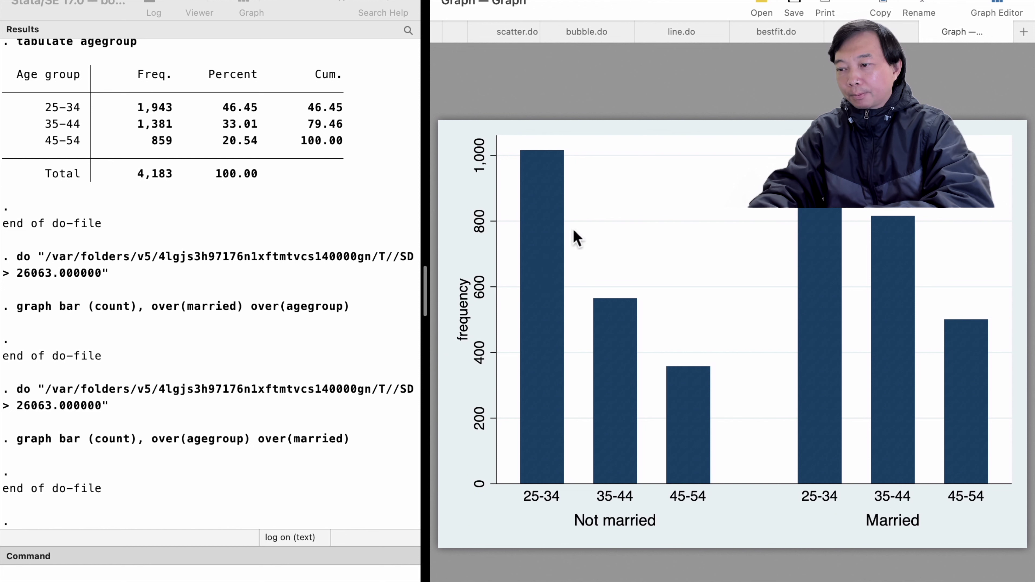
# Step: Run the percent bar chart over married and agegroup with the blabel(bar) option from bar2.do
pyautogui.hotkey('ctrl', 'shift', 'Tab')
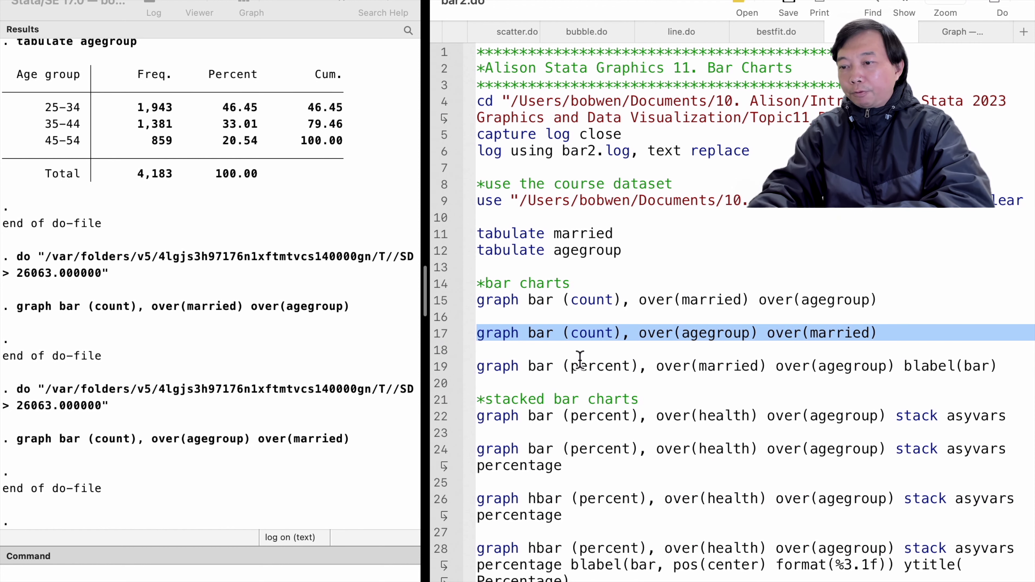
pyautogui.click(436, 369)
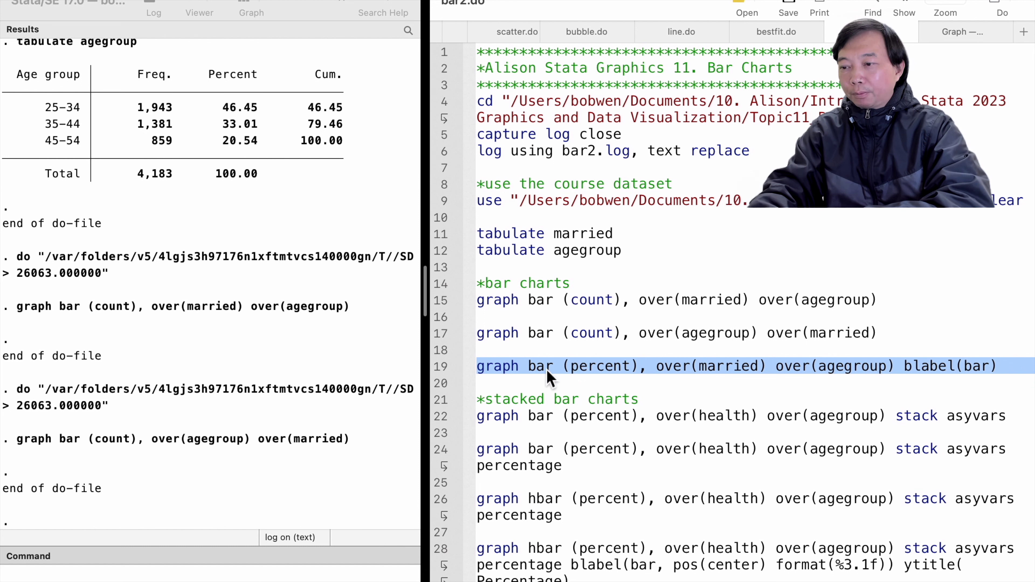
pyautogui.press('super+shift+d')
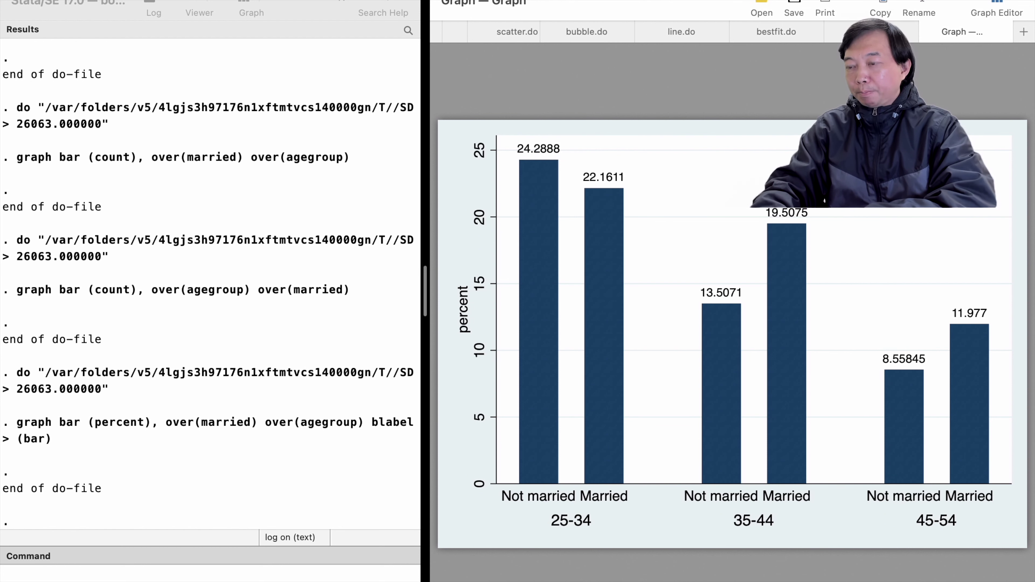
# Step: Run the two vertical stacked percent charts of health over agegroup with stack asyvars, the first without and the second with the percentage option
pyautogui.click(872, 32)
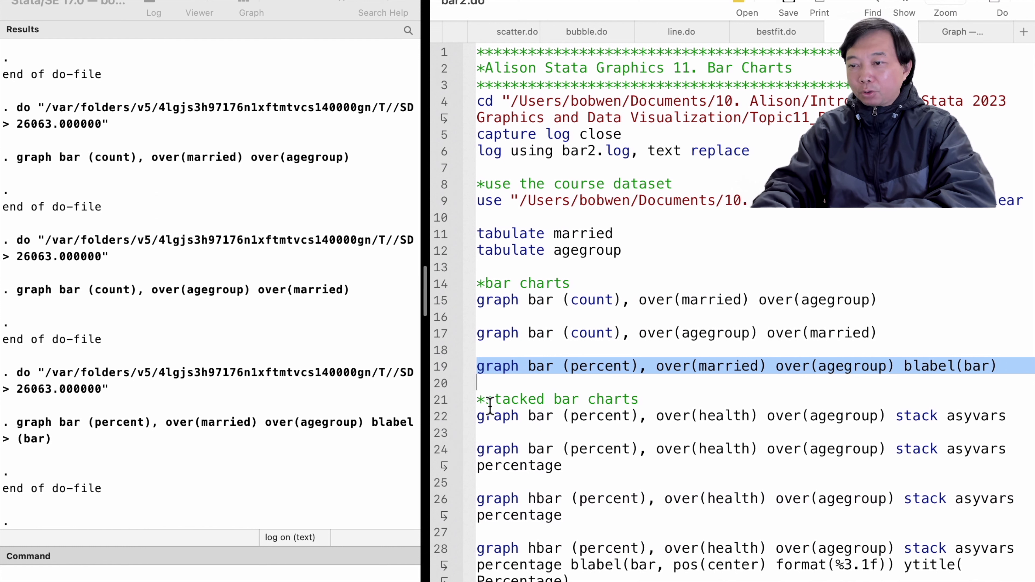
pyautogui.click(440, 404)
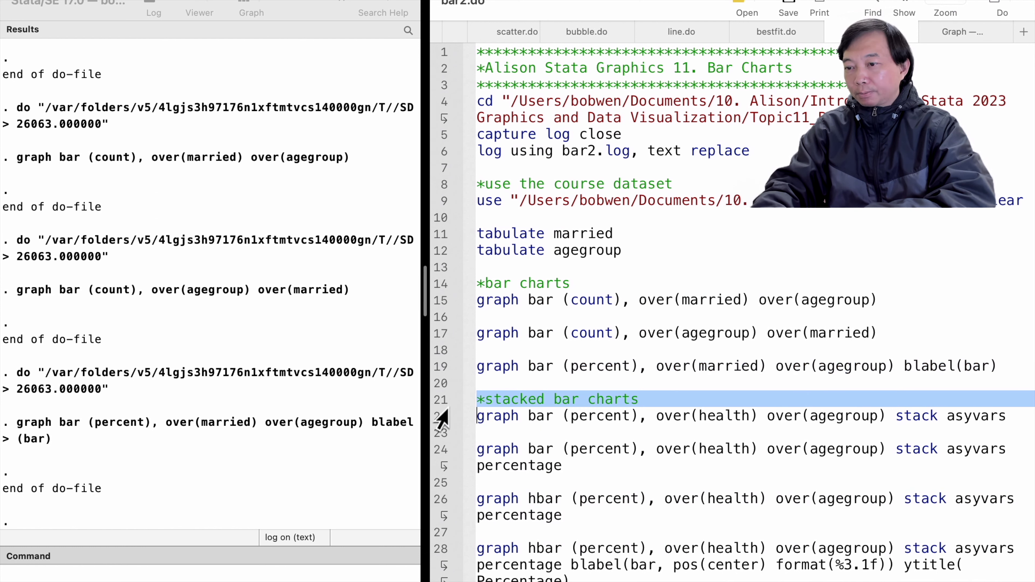
pyautogui.click(437, 417)
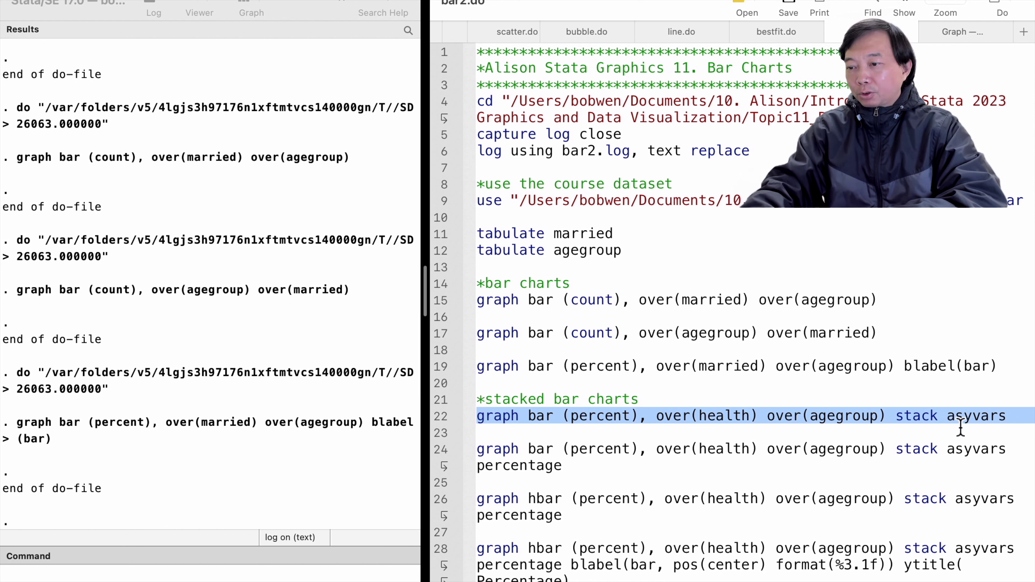
pyautogui.press('super+shift+d')
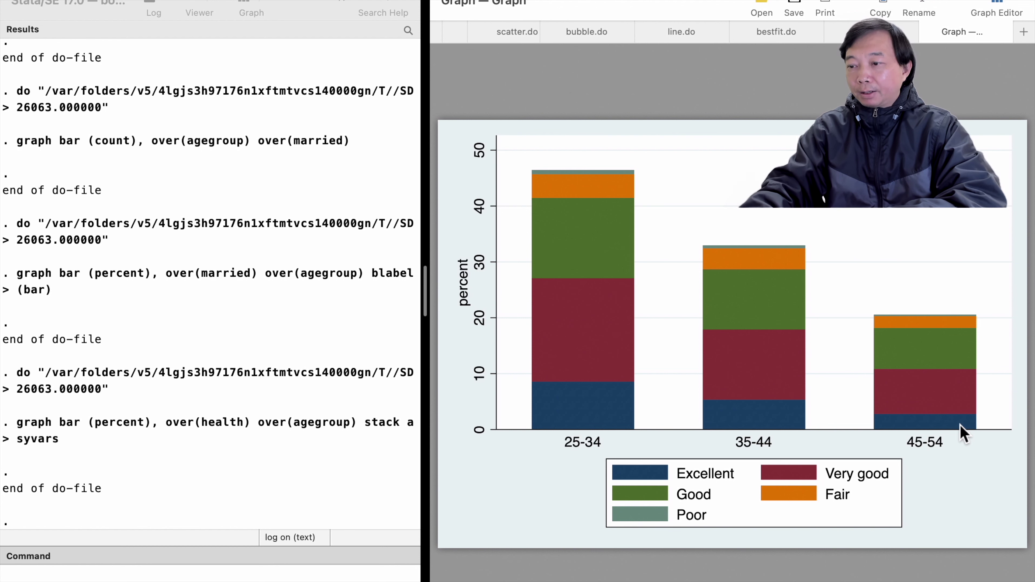
pyautogui.click(871, 31)
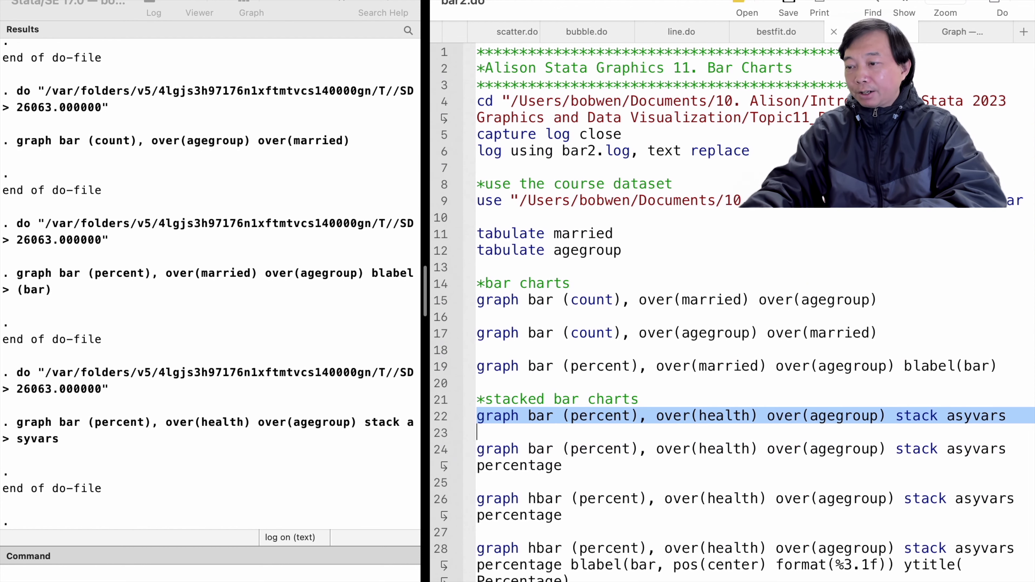
pyautogui.click(443, 465)
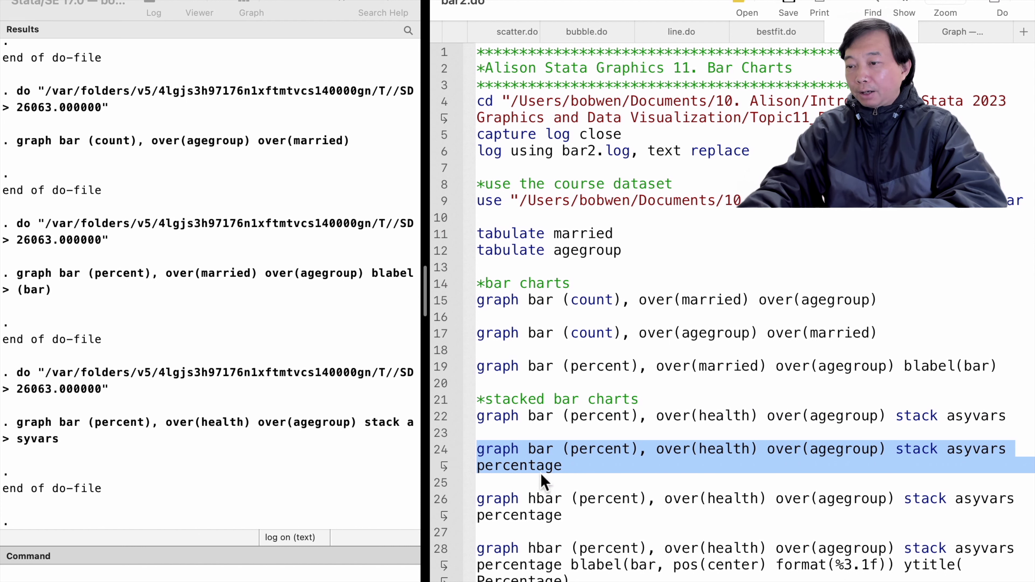
pyautogui.press('super+shift+d')
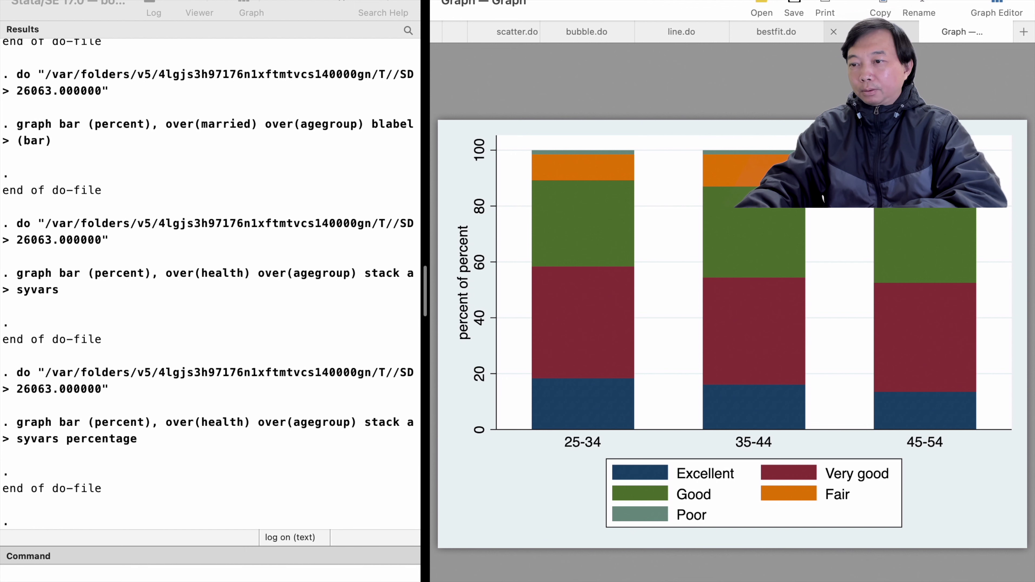
# Step: Run the horizontal stacked percentage chart of health over agegroup, plus its version with centered %3.1f bar labels and the ytitle Percentage
pyautogui.click(872, 31)
pyautogui.click(440, 506)
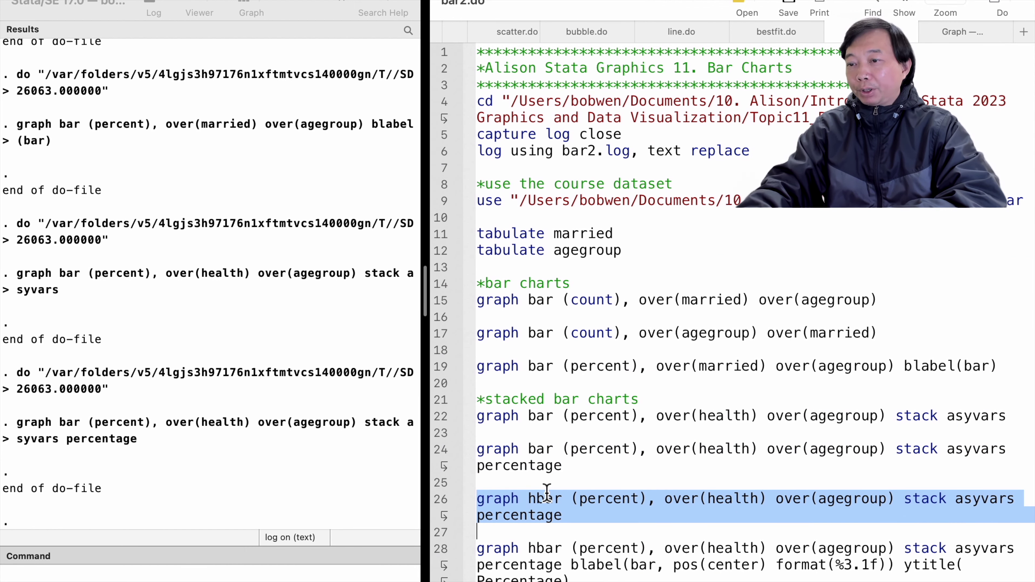
pyautogui.press('super+shift+d')
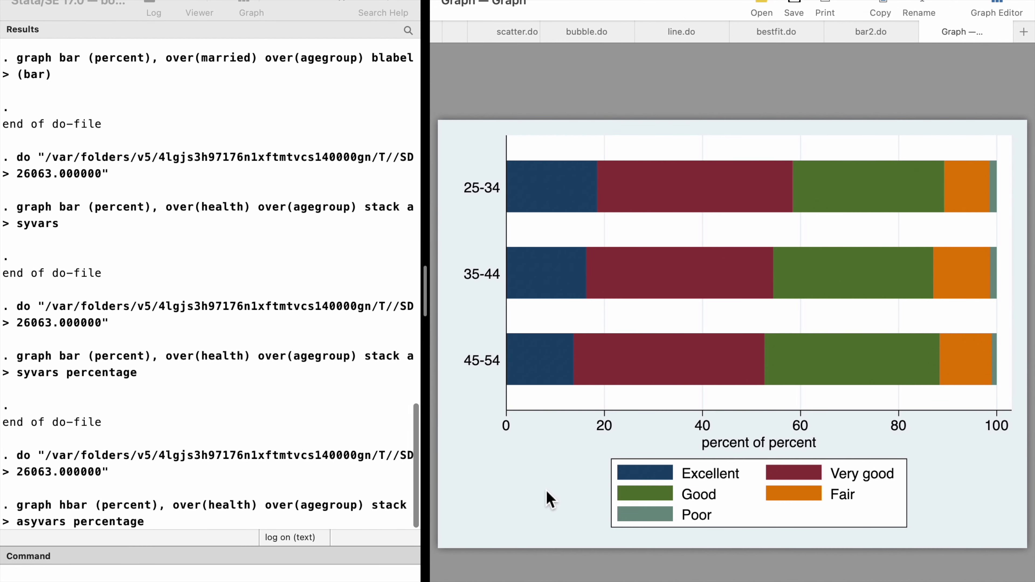
pyautogui.hotkey('ctrl', 'shift', 'Tab')
pyautogui.click(439, 549)
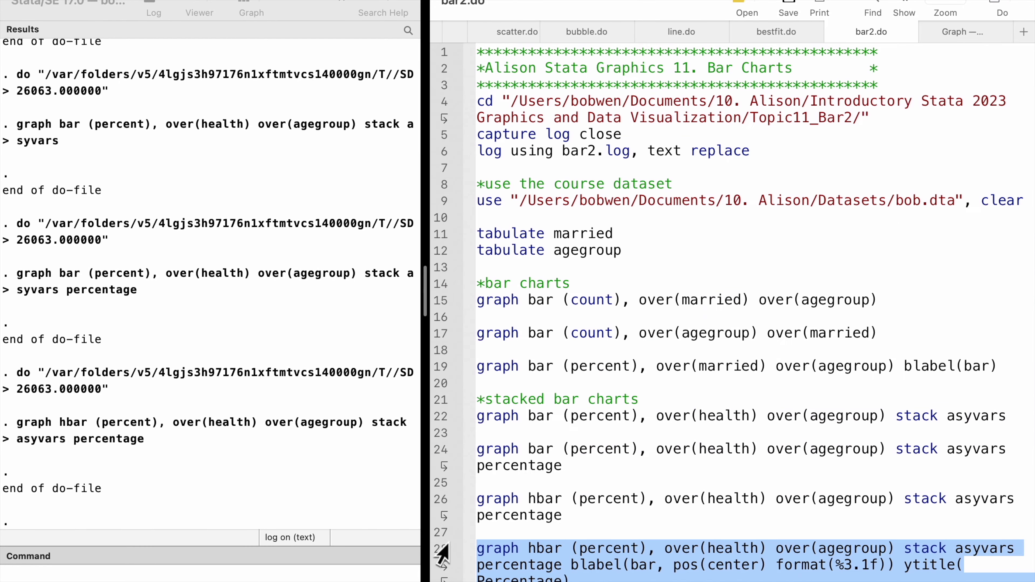
pyautogui.press('super+shift+d')
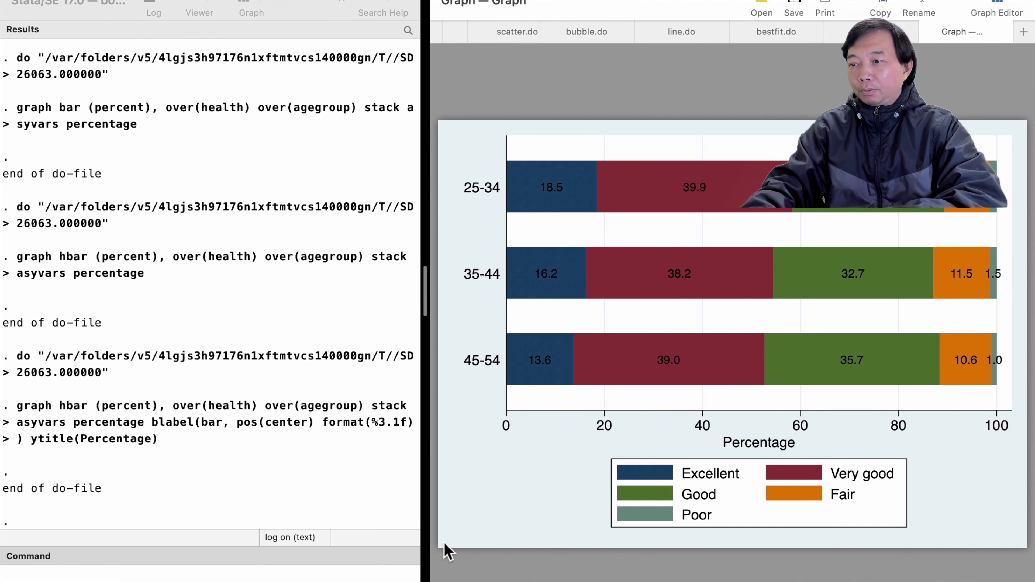
# Step: Run the graph hbar (percent) line over health, gender and agegroup with stack asyvars percentage
pyautogui.hotkey('ctrl', 'shift', 'Tab')
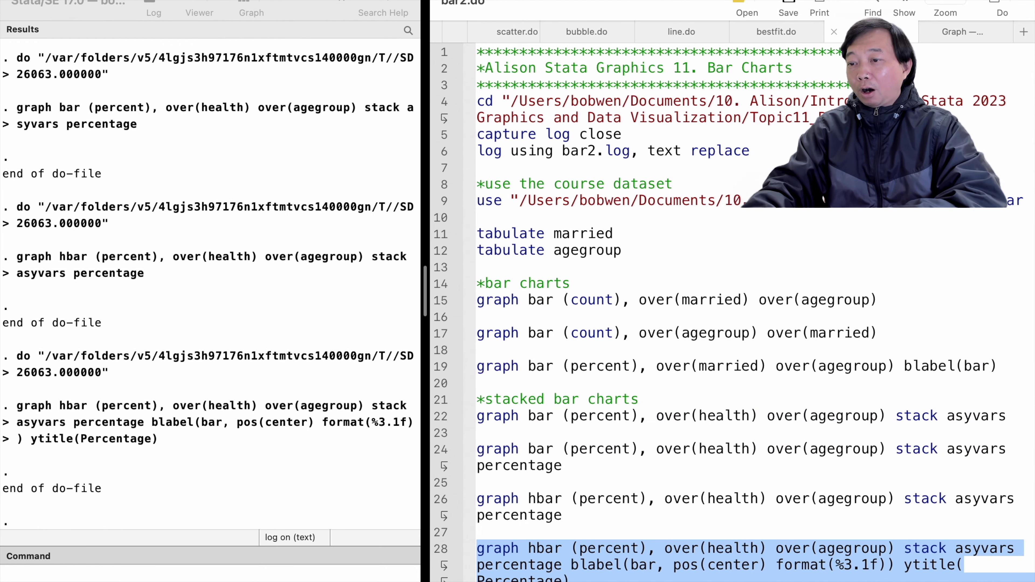
pyautogui.scroll(-1, 725, 325)
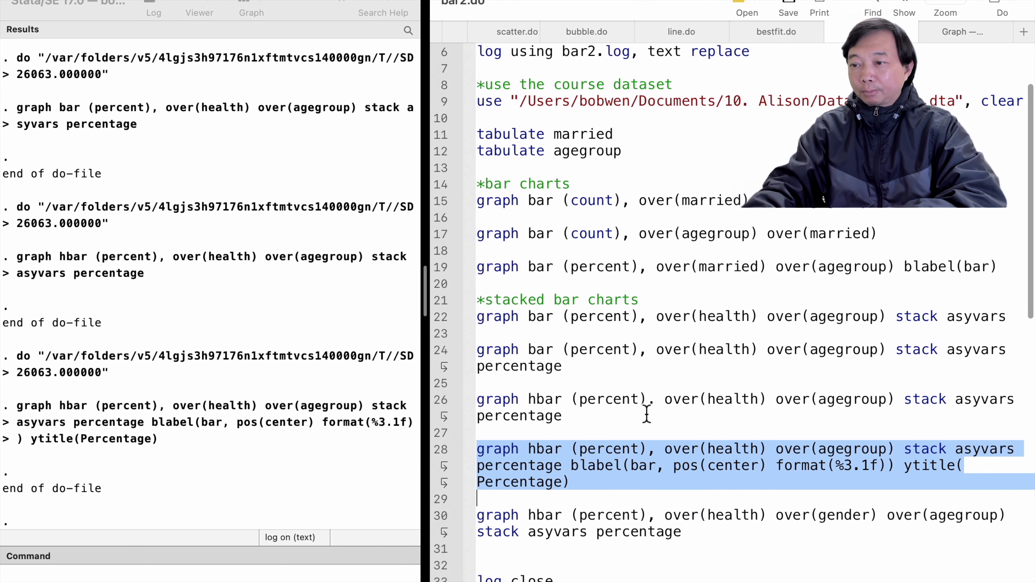
pyautogui.click(442, 520)
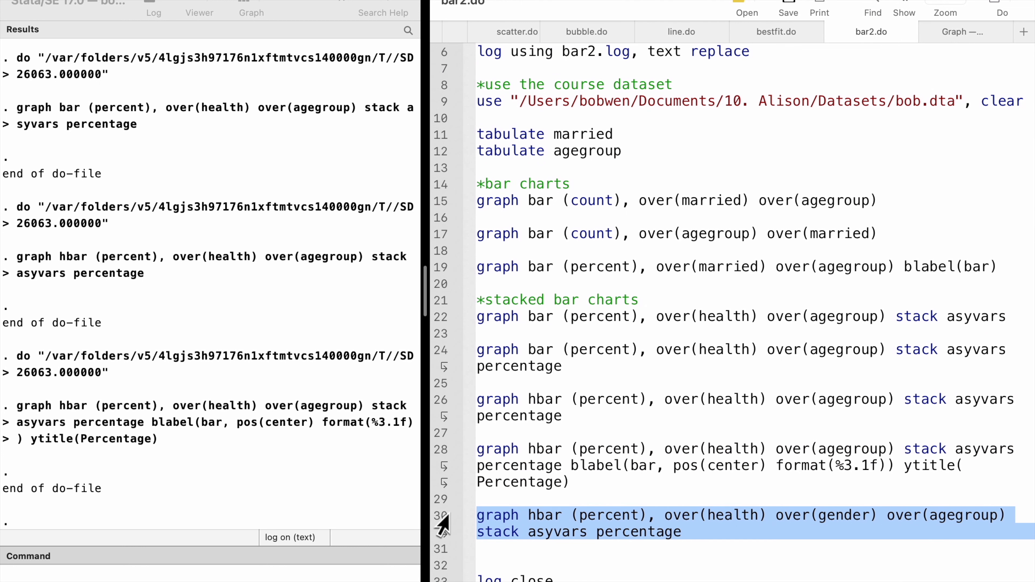
pyautogui.press('super+shift+d')
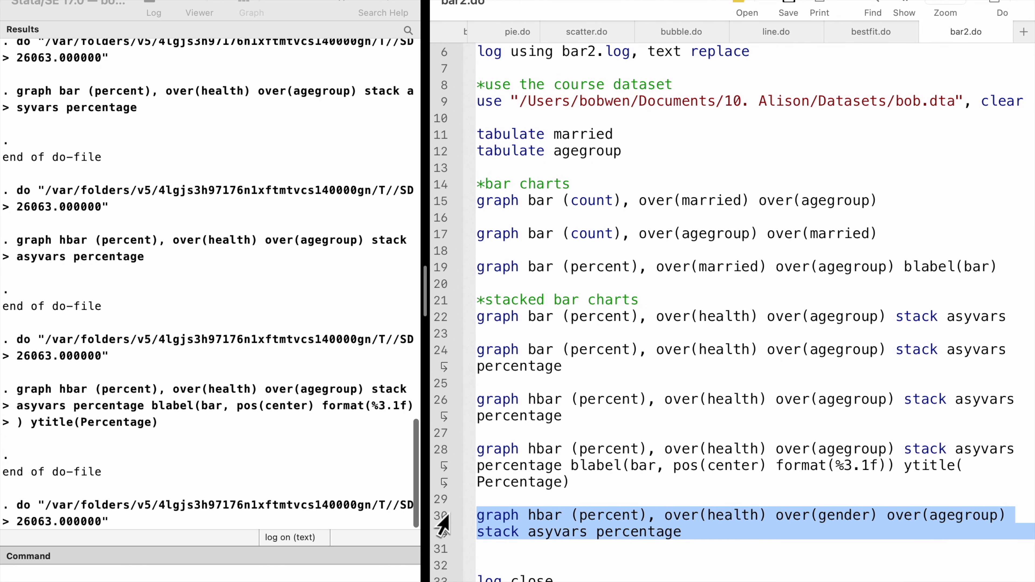